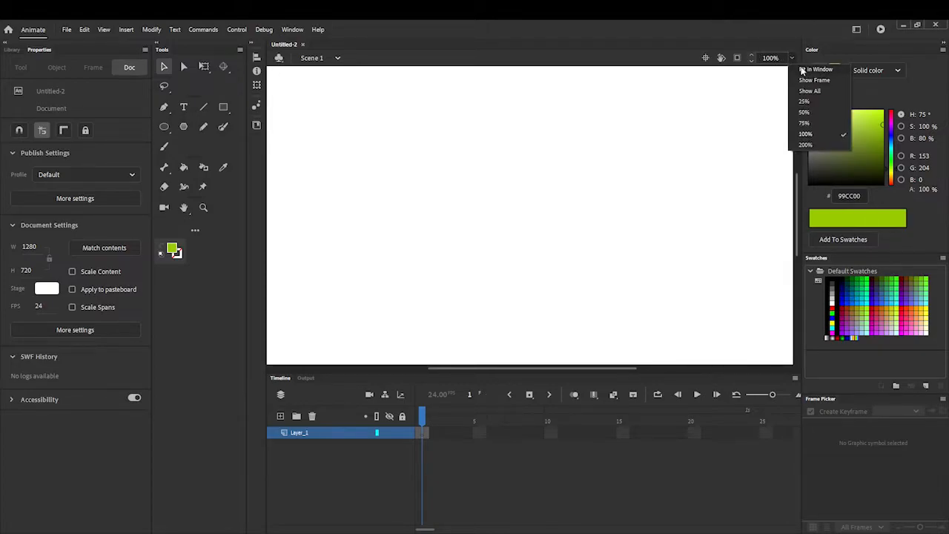
Step: Fit the stage in the window and draw a green circle about 115 px wide at the top centre of the stage
click(804, 69)
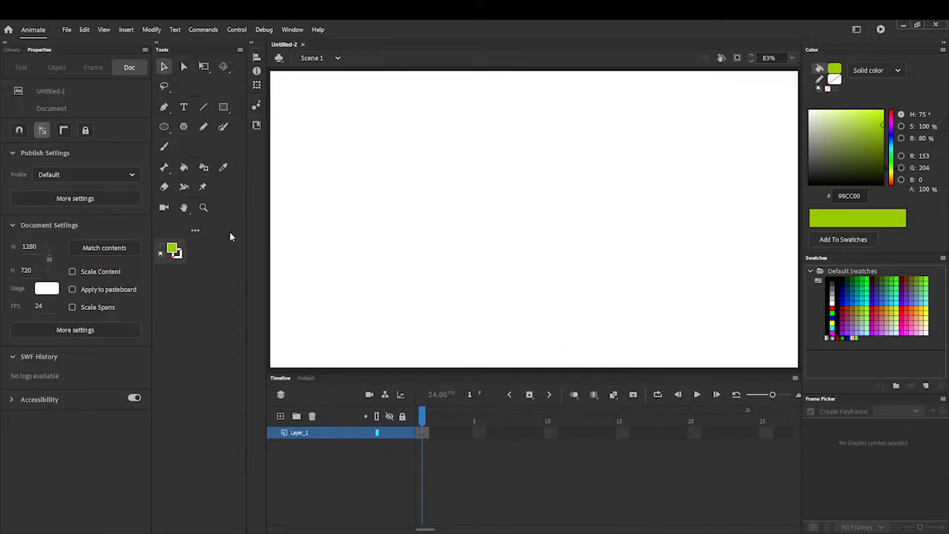
click(164, 126)
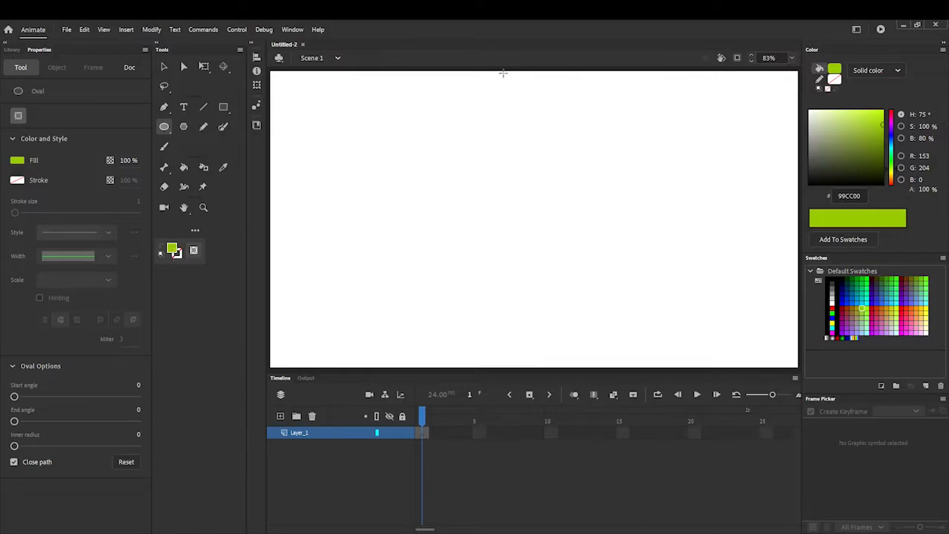
mouse_move(503, 73)
mouse_down()
mouse_move(551, 131)
mouse_move(546, 121)
mouse_up()
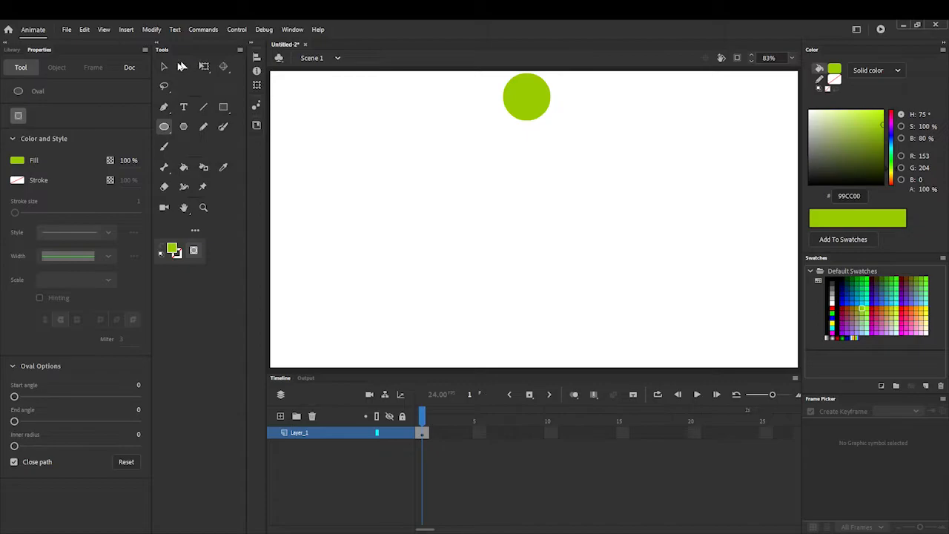
click(164, 67)
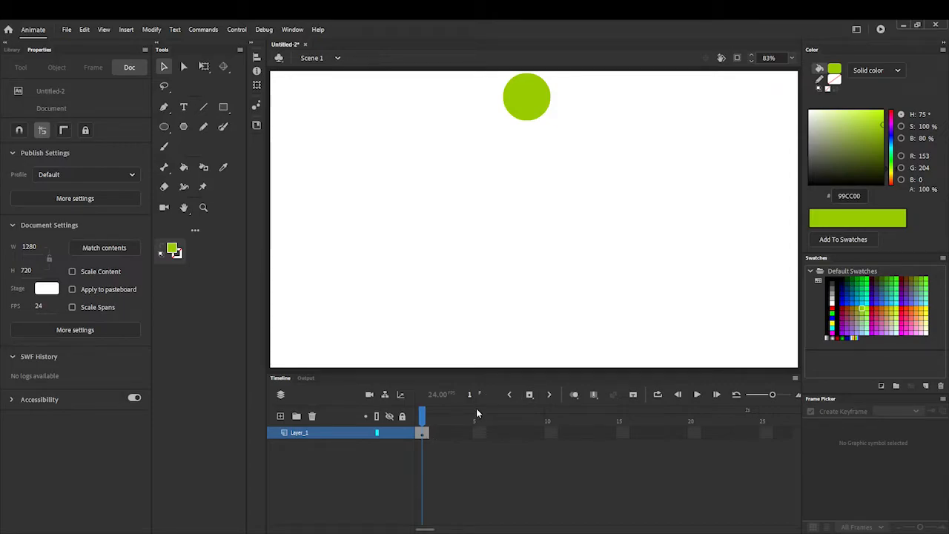
Step: Insert a keyframe at frame 2 of Layer_1 and compare it with frame 1, ending on frame 2
click(528, 395)
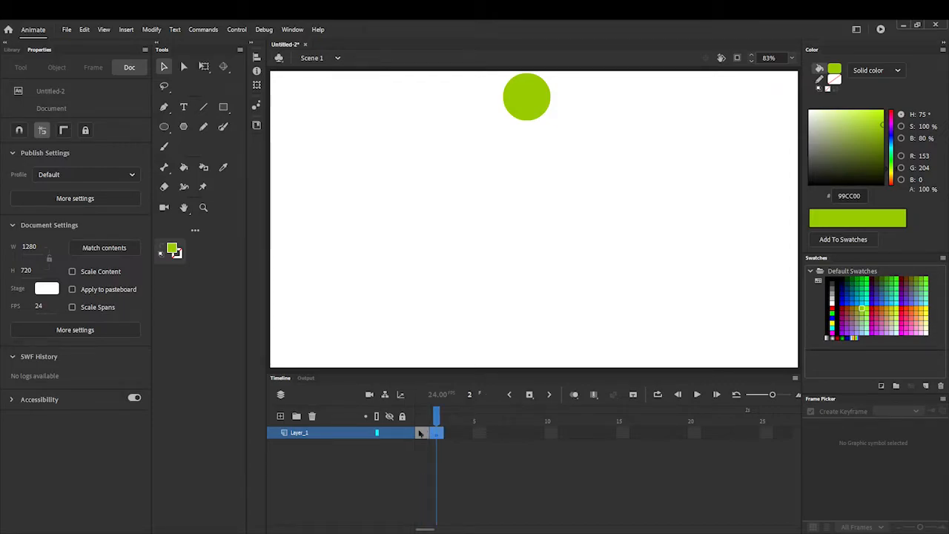
click(438, 433)
drag(437, 418, 422, 419)
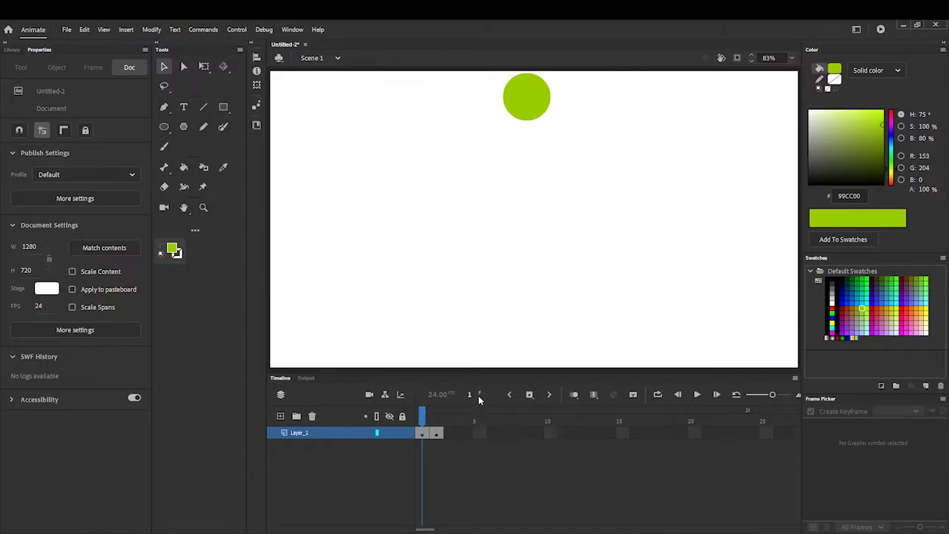
click(436, 419)
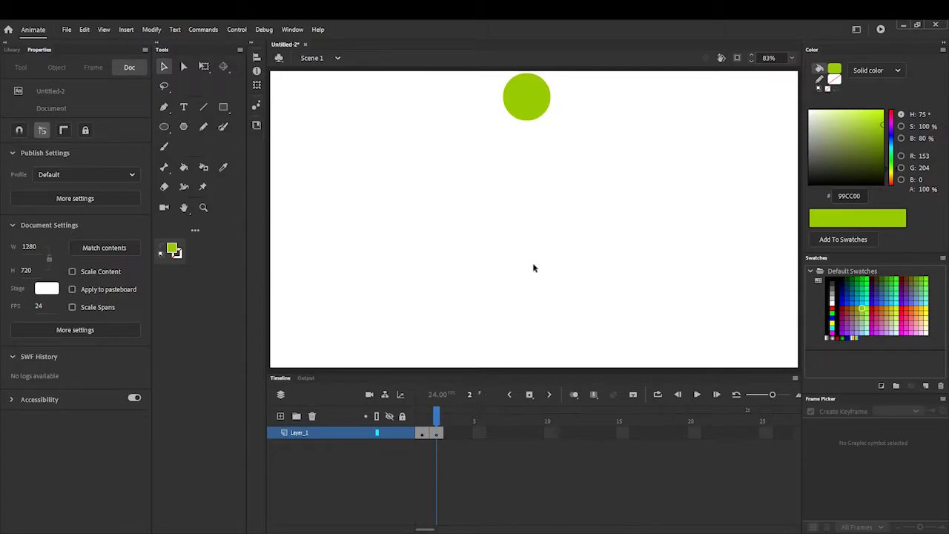
Step: Move the ball in frame 2 straight down to about Y 46.8 and turn on onion skinning
click(537, 101)
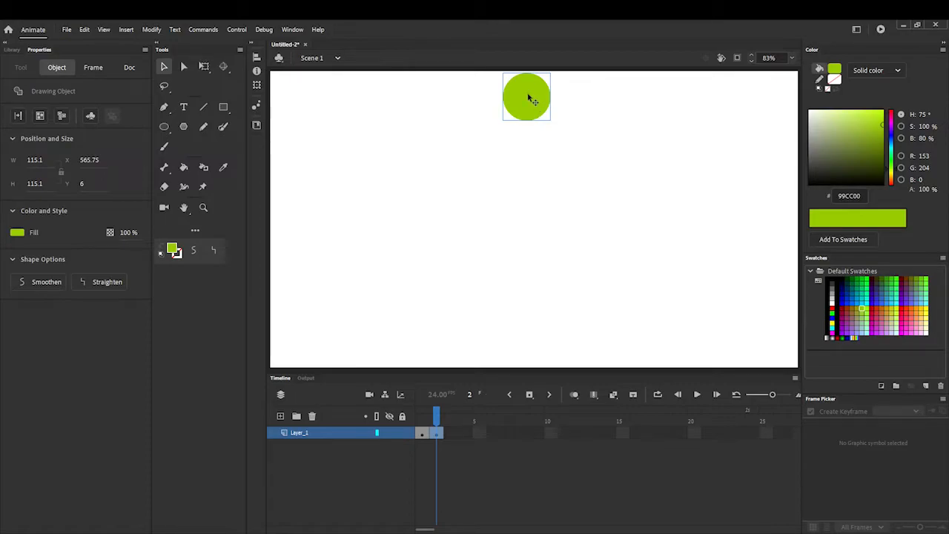
key(Down)
key(Down)
key(Down)
key(Down)
key(Down)
key(Down)
key(Down)
key(Down)
key(Down)
key(Down)
key(Down)
key(Down)
key(Down)
key(Down)
key(Down)
key(Down)
key(Down)
key(Down)
key(Down)
key(Down)
key(Down)
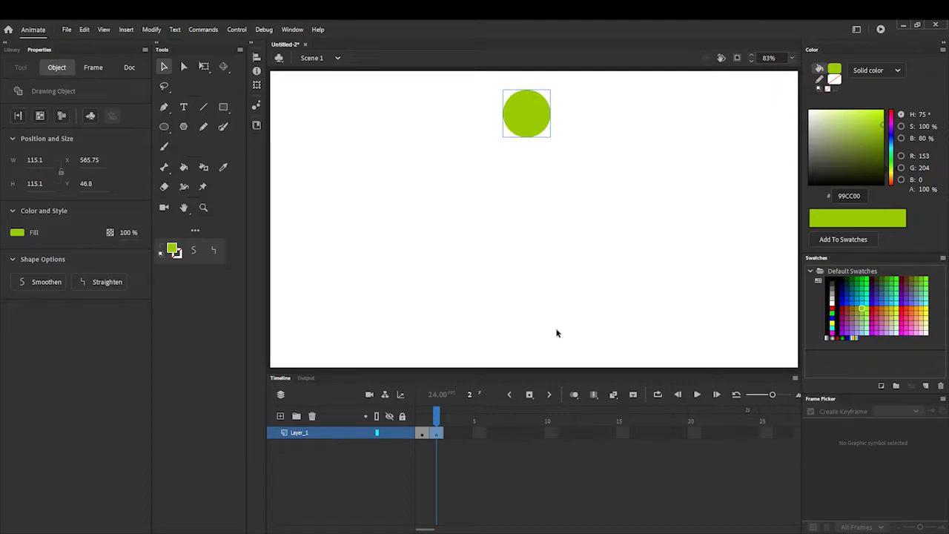
drag(438, 417, 455, 427)
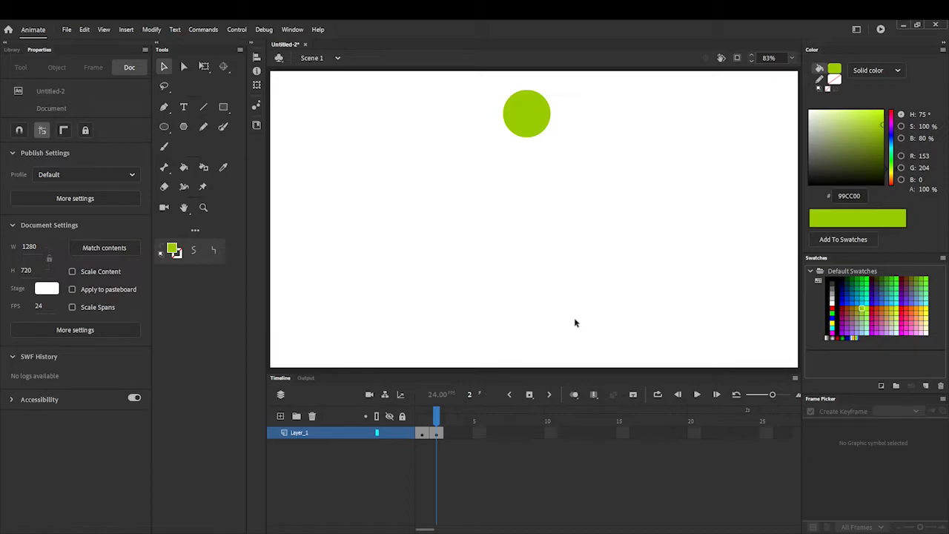
click(574, 395)
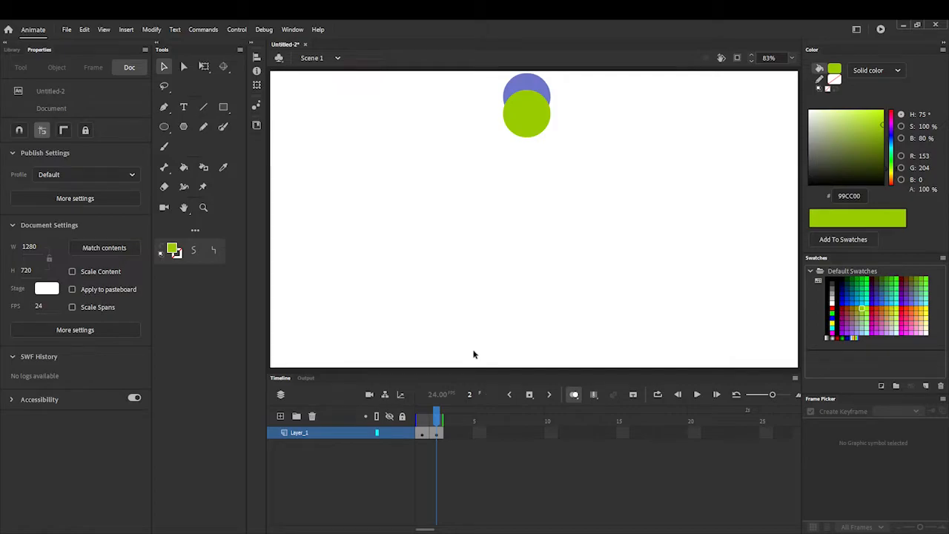
Step: Insert a keyframe at frame 3 and move the ball straight down to about Y 92.4
click(529, 396)
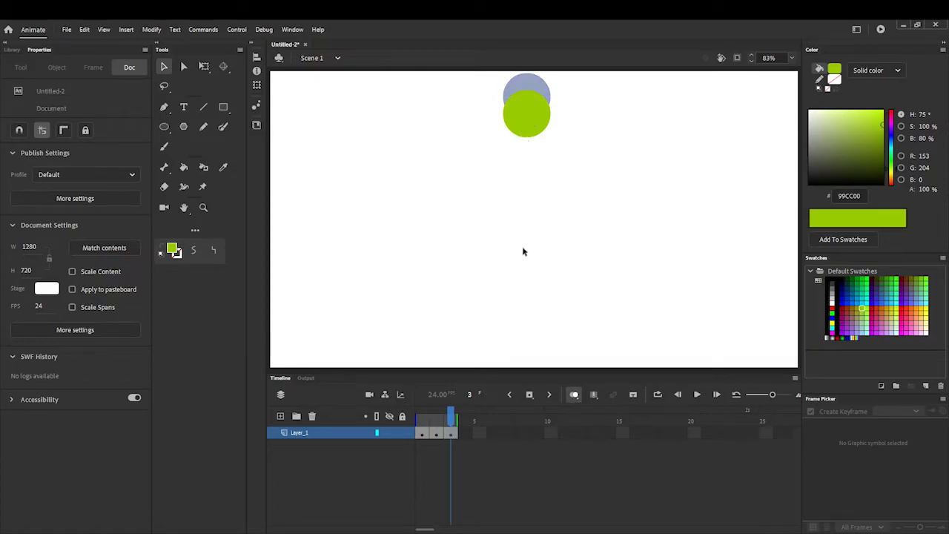
click(522, 123)
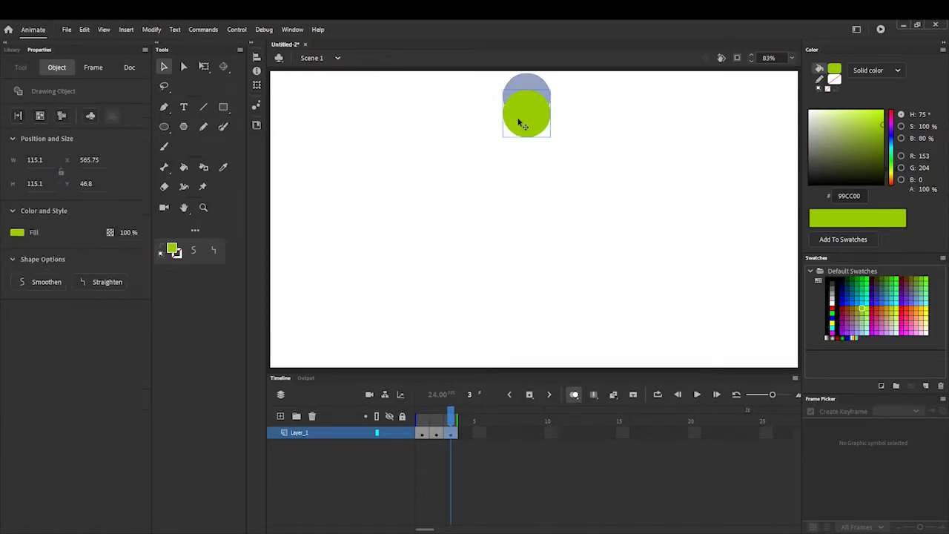
key(Down)
key(Down)
key(Down)
key(Down)
key(Down)
key(Down)
key(Down)
key(Down)
key(Down)
key(Down)
key(Down)
key(Down)
key(Down)
key(Down)
key(Down)
key(Down)
key(Down)
key(Down)
key(Down)
key(Down)
key(Down)
key(Down)
key(Down)
key(Down)
key(Down)
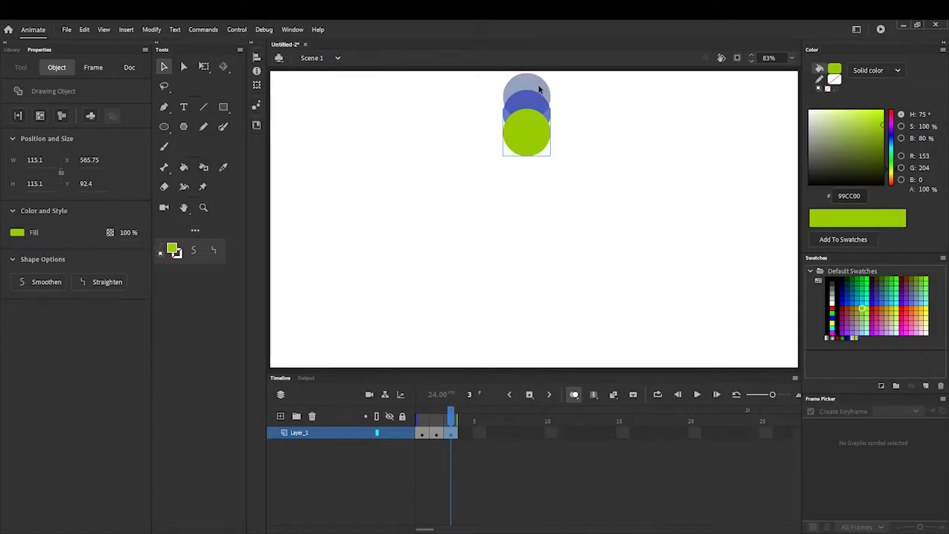
Step: Check the onion skins on frames 2 and 3, then add a keyframe at frame 4 with the ball lowered to about Y 142.8
click(454, 416)
mouse_move(454, 415)
mouse_down()
mouse_move(417, 412)
mouse_move(454, 420)
mouse_move(441, 420)
mouse_up()
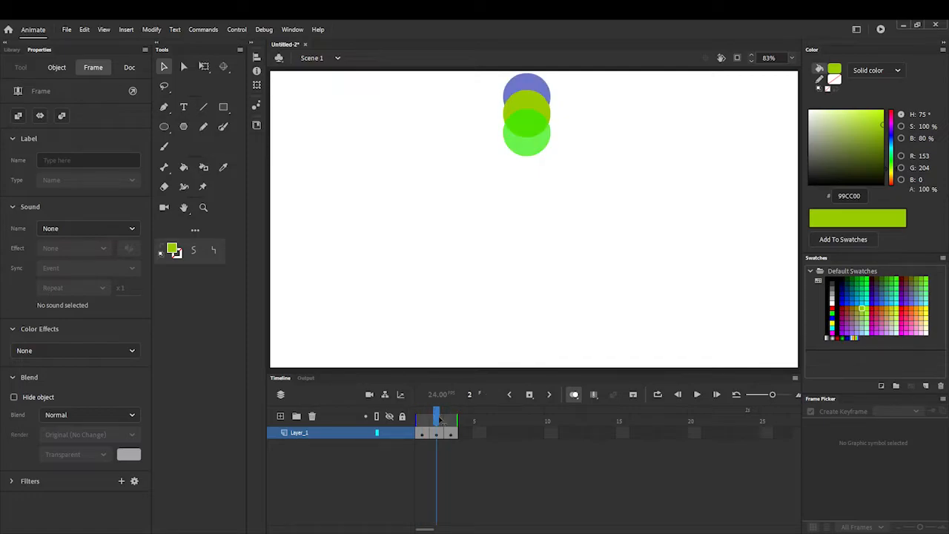
click(492, 293)
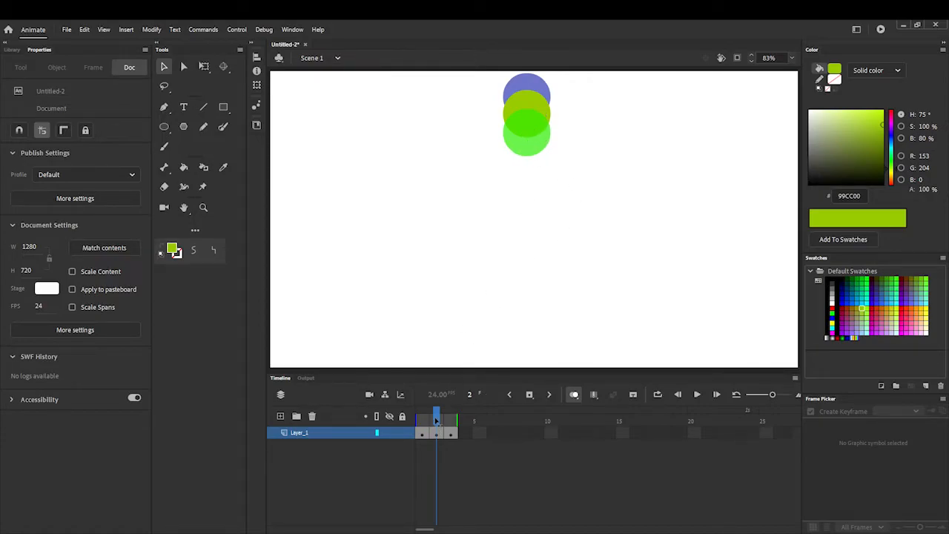
drag(437, 420, 452, 421)
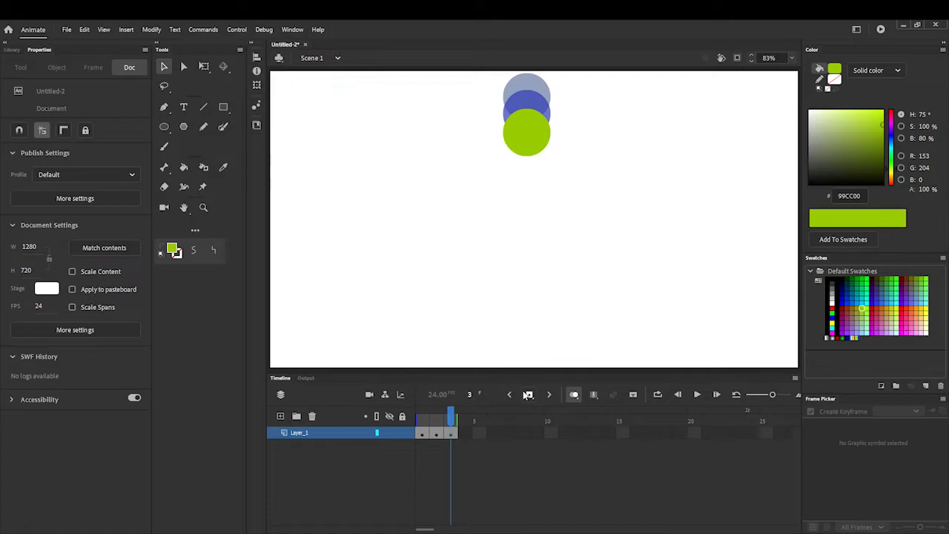
click(529, 394)
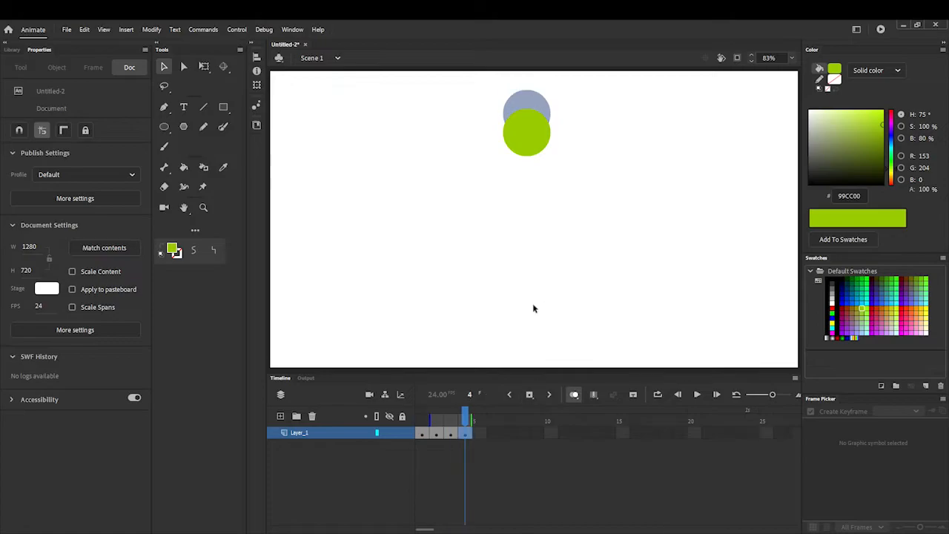
click(533, 136)
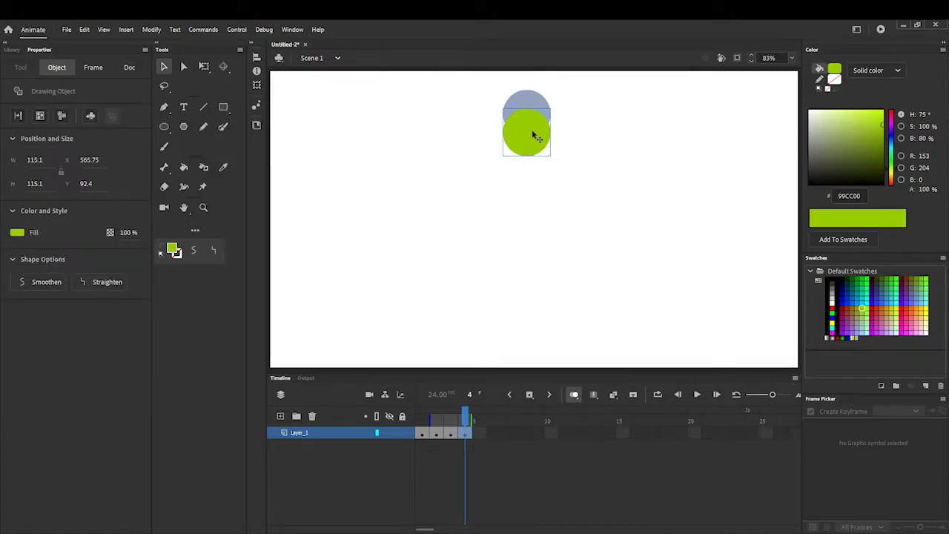
drag(534, 133, 556, 164)
key(Down)
key(Down)
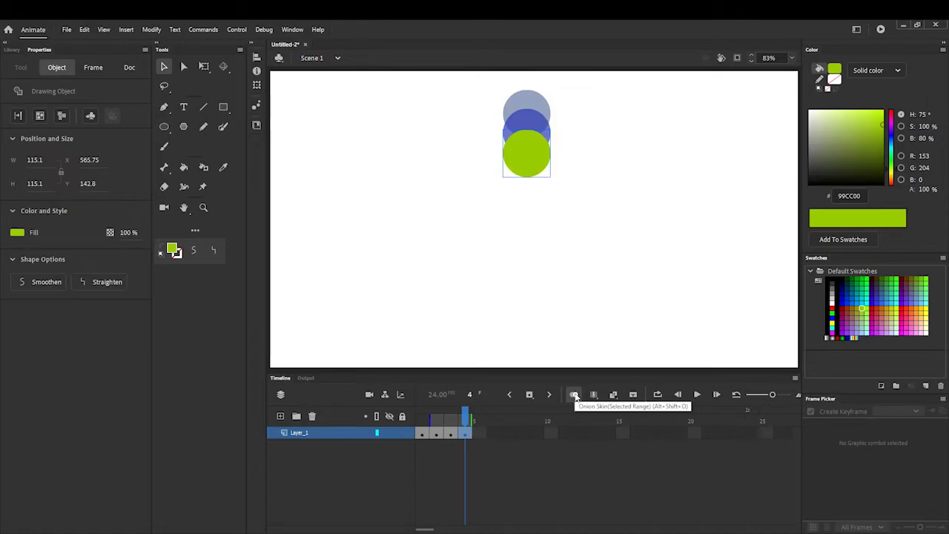
Step: Insert a keyframe at frame 5 and move the ball straight down to about Y 205.2
click(529, 395)
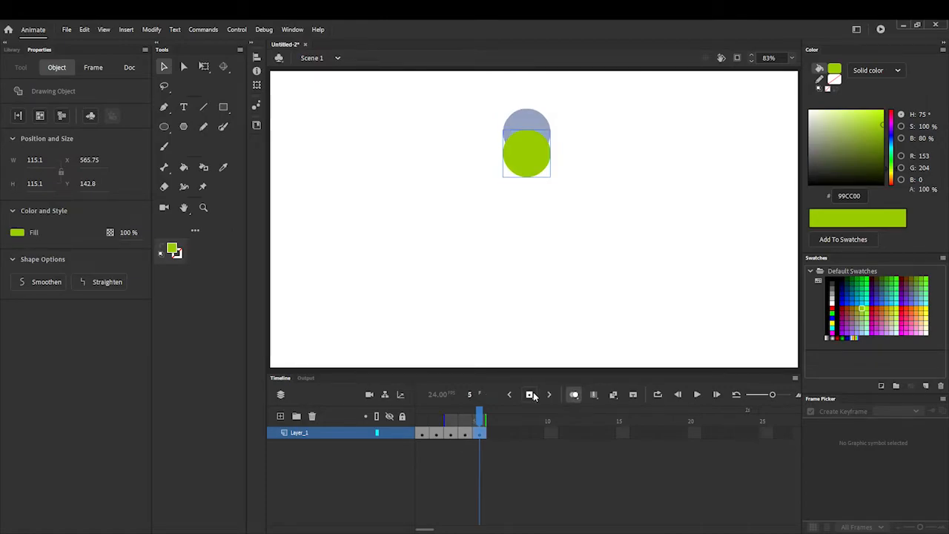
key(Down)
key(Down)
key(Down)
key(Down)
key(Down)
key(Down)
key(Down)
key(Down)
key(Down)
key(Down)
key(Down)
key(Down)
key(Down)
key(Down)
key(Down)
key(Down)
key(Down)
key(Down)
key(Down)
key(Down)
key(Down)
key(Down)
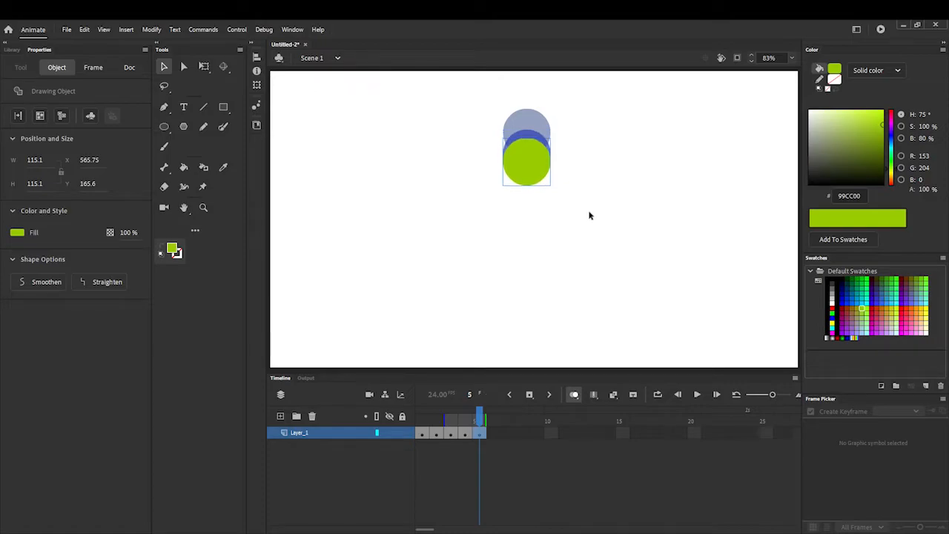
key(Down)
key(Down)
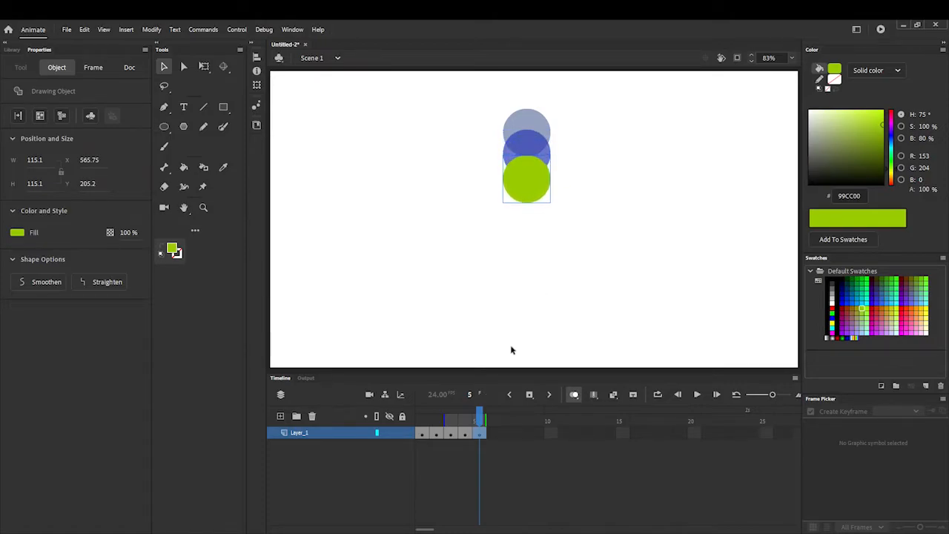
Step: Insert a keyframe at frame 6 and move the ball straight down to about Y 273.6
click(530, 395)
key(Down)
key(Down)
key(Down)
key(Down)
key(Down)
key(Down)
key(Down)
key(Down)
key(Down)
key(Down)
key(Down)
key(Down)
key(Down)
key(Down)
key(Down)
key(Down)
key(Down)
key(Down)
key(Down)
key(Down)
key(Down)
key(Down)
key(Down)
key(Down)
key(Down)
key(Down)
key(Down)
key(Down)
key(Down)
key(Down)
key(Down)
key(Down)
key(Down)
key(Down)
key(Down)
key(Down)
key(Down)
key(Down)
key(Down)
key(Down)
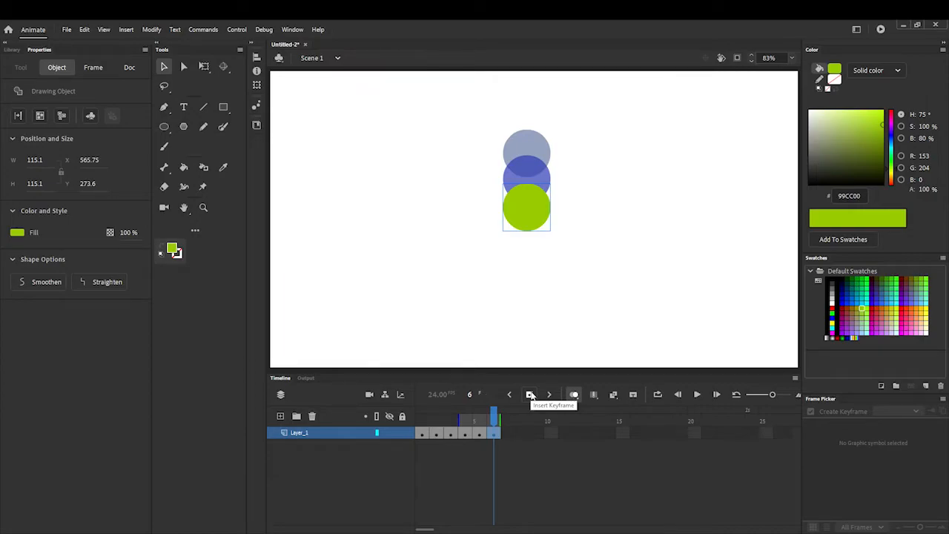
Step: Insert a keyframe at frame 7 and move the ball straight down to about Y 344.4
click(530, 395)
key(Down)
key(Down)
key(Down)
key(Down)
key(Down)
key(Down)
key(Down)
key(Down)
key(Down)
key(Down)
key(Down)
key(Down)
key(Down)
key(Down)
key(Down)
key(Down)
key(Down)
key(Down)
key(Down)
key(Down)
key(Down)
key(Down)
key(Down)
key(Down)
key(Down)
key(Down)
key(Down)
key(Down)
key(Down)
key(Down)
key(Down)
key(Down)
key(Down)
key(Down)
key(Down)
key(Down)
key(Down)
key(Down)
key(Down)
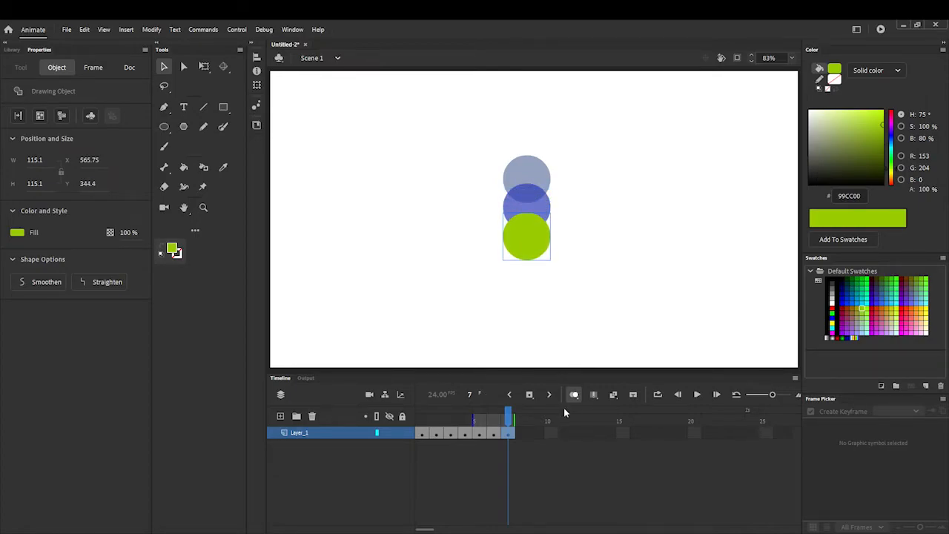
Step: Insert a keyframe at frame 8 and move the ball straight down to about Y 417.6
click(530, 395)
key(Down)
key(Down)
key(Down)
key(Down)
key(Down)
key(Down)
key(Down)
key(Down)
key(Down)
key(Down)
key(Down)
key(Down)
key(Down)
key(Down)
key(Down)
key(Down)
key(Down)
key(Down)
key(Down)
key(Down)
key(Down)
key(Down)
key(Down)
key(Down)
key(Down)
key(Down)
key(Down)
key(Down)
key(Down)
key(Down)
key(Down)
key(Down)
key(Down)
key(Down)
key(Down)
key(Down)
key(Down)
key(Down)
key(Down)
key(Down)
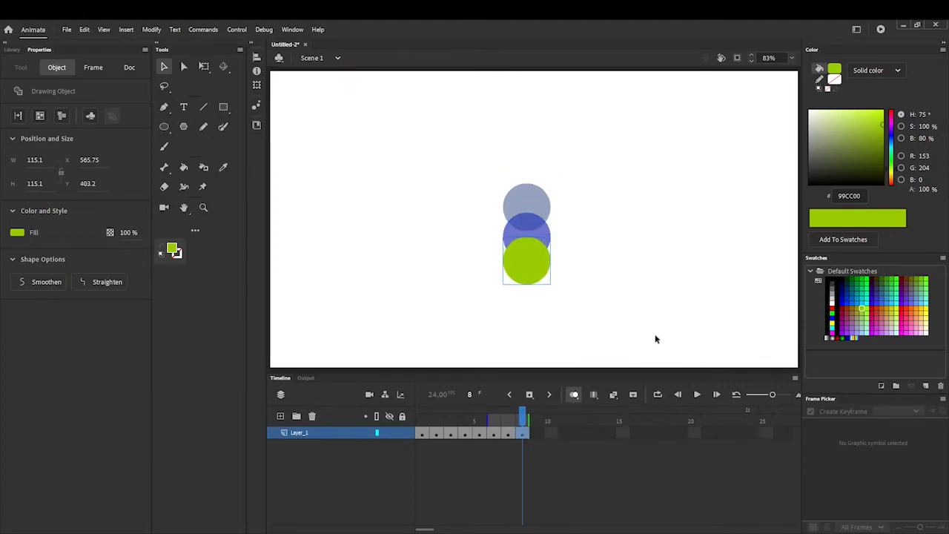
key(Down)
key(Down)
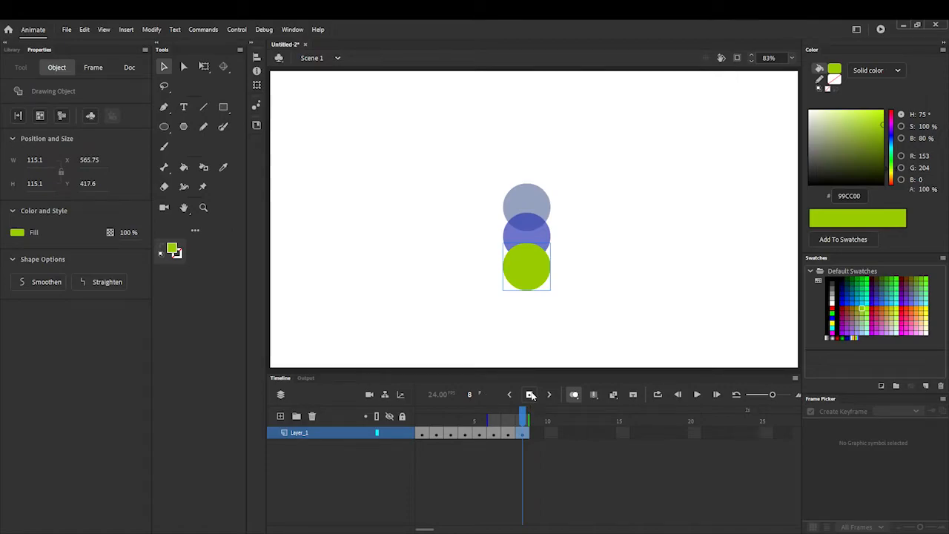
Step: Insert a keyframe at frame 9 and move the ball straight down to about Y 494.4
click(531, 395)
key(Down)
key(Down)
key(Down)
key(Down)
key(Down)
key(Down)
key(Down)
key(Down)
key(Down)
key(Down)
key(Down)
key(Down)
key(Down)
key(Down)
key(Down)
key(Down)
key(Down)
key(Down)
key(Down)
key(Down)
key(Down)
key(Down)
key(Down)
key(Down)
key(Down)
key(Down)
key(Down)
key(Down)
key(Down)
key(Down)
key(Down)
key(Down)
key(Down)
key(Down)
key(Down)
key(Down)
key(Down)
key(Down)
key(Down)
key(Down)
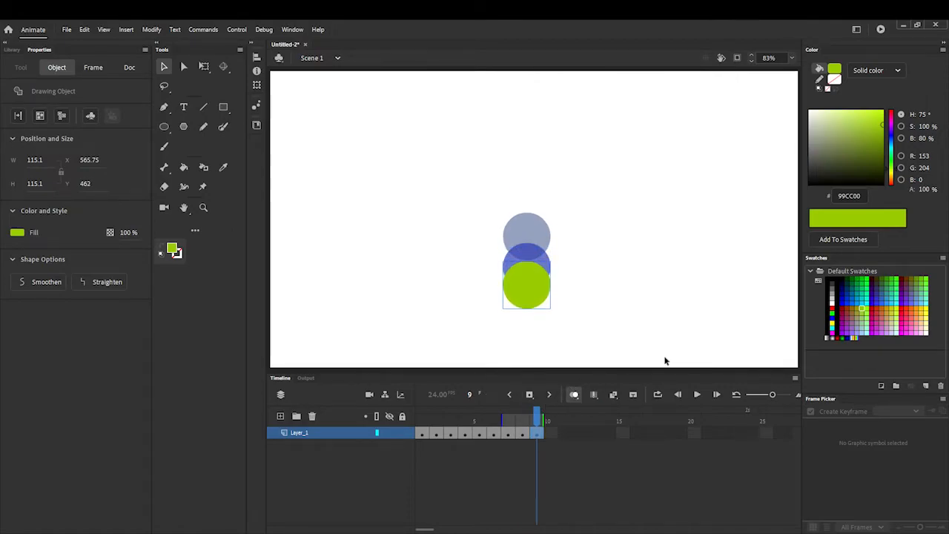
key(Down)
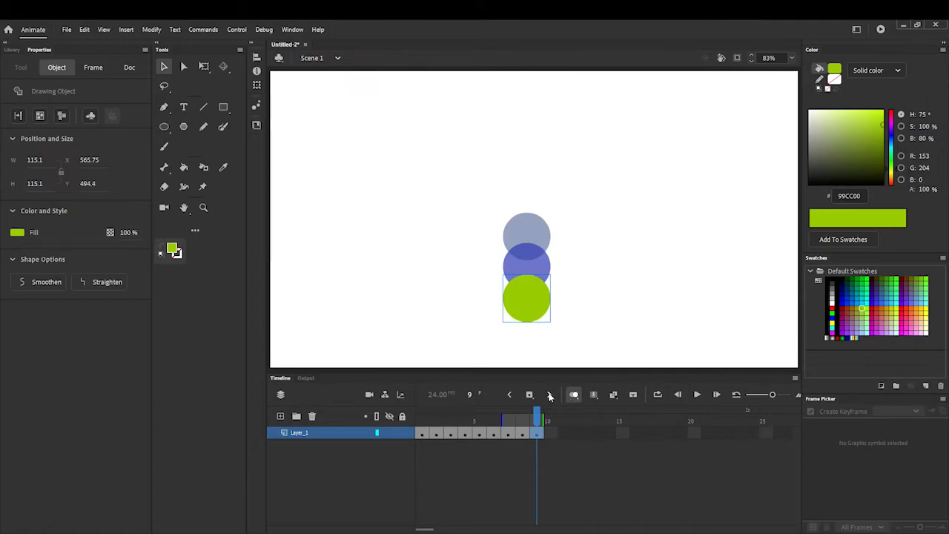
Step: Insert a keyframe at frame 10 and move the ball straight down to about Y 559.2
click(529, 394)
key(Down)
key(Down)
key(Down)
key(Down)
key(Down)
key(Down)
key(Down)
key(Down)
key(Down)
key(Down)
key(Down)
key(Down)
key(Down)
key(Down)
key(Down)
key(Down)
key(Down)
key(Down)
key(Down)
key(Down)
key(Down)
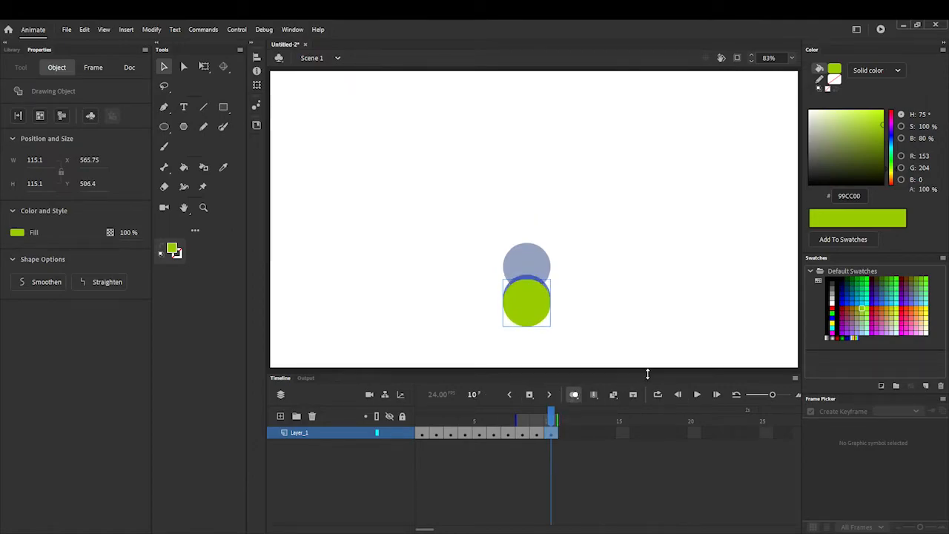
key(Down)
key(Down)
key(Down)
key(Down)
key(Down)
key(Down)
key(Down)
key(Down)
key(Down)
key(Down)
key(Down)
key(Down)
key(Down)
key(Down)
key(Down)
key(Down)
key(Down)
key(Down)
key(Down)
key(Down)
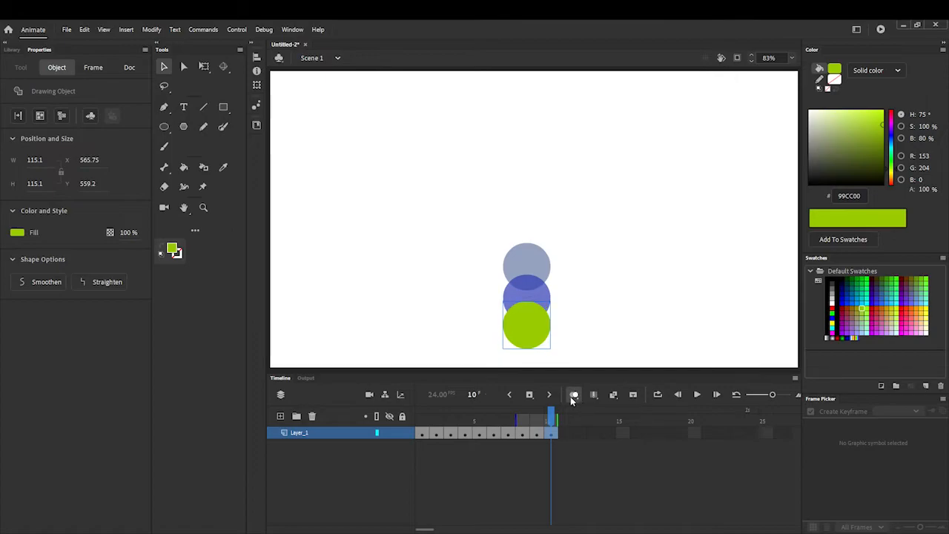
Step: Return to frame 9 and move its ball straight up to about Y 475.2
click(536, 410)
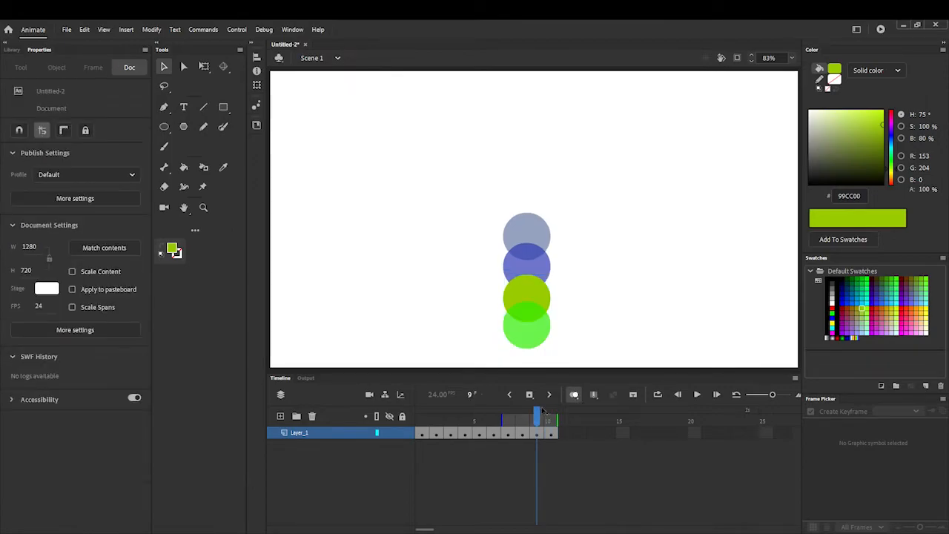
click(538, 293)
key(Up)
key(Up)
key(Up)
key(Up)
key(Up)
key(Up)
key(Up)
key(Up)
key(Up)
key(Up)
key(Up)
key(Up)
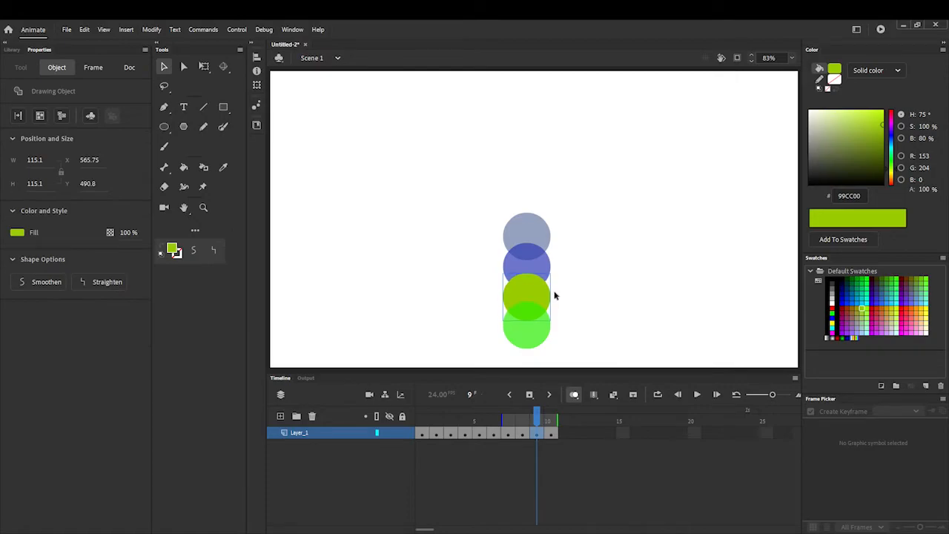
key(Up)
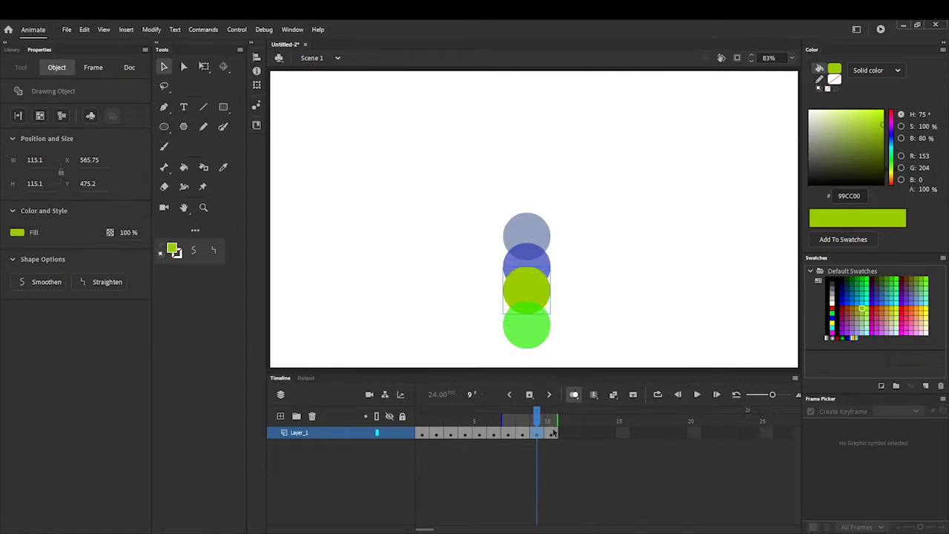
Step: Move the ball in frame 10 slightly straight up, closer to the ball of frame 9
click(553, 434)
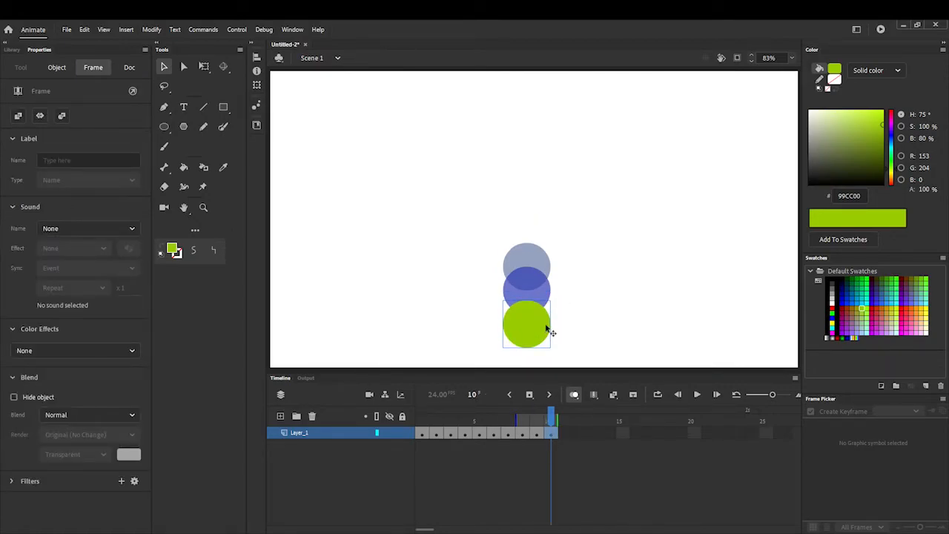
key(Up)
key(Up)
key(Up)
key(Up)
key(Up)
key(Up)
key(Up)
key(Up)
key(Up)
key(Up)
key(Up)
key(Up)
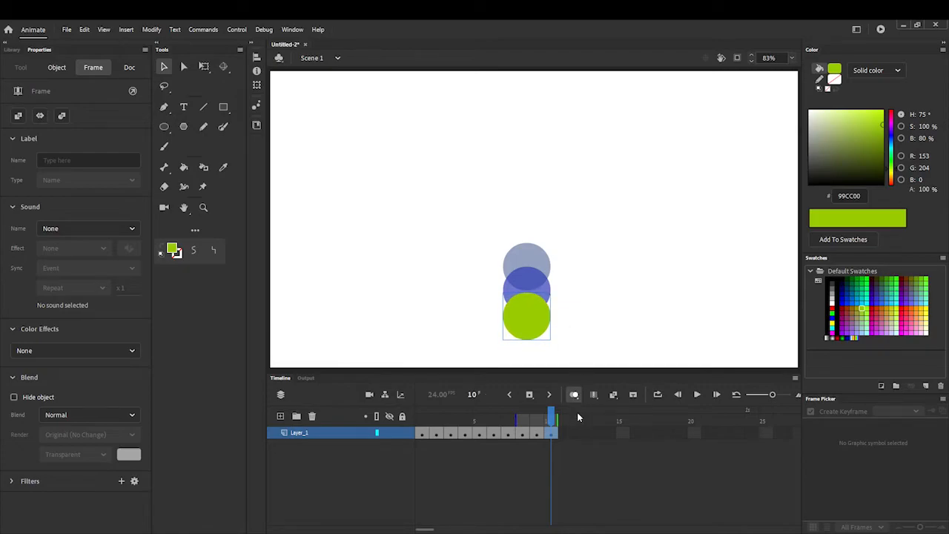
Step: Insert a keyframe at frame 11 and move the ball straight down until it touches the stage's lower edge
click(531, 395)
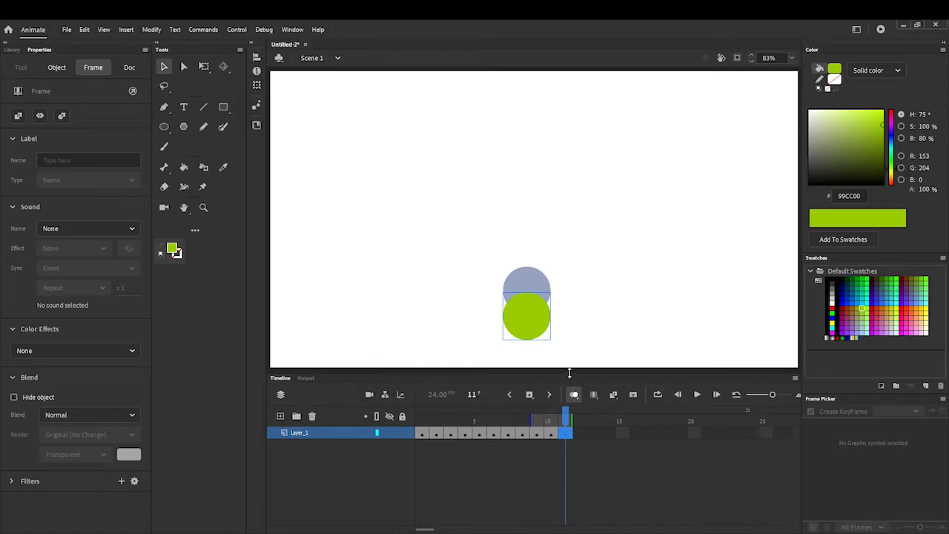
key(Down)
key(Down)
key(Down)
key(Down)
key(Down)
key(Down)
key(Down)
key(Down)
key(Down)
key(Down)
key(Down)
key(Down)
key(Down)
key(Down)
key(Down)
key(Down)
key(Down)
key(Down)
key(Down)
key(Down)
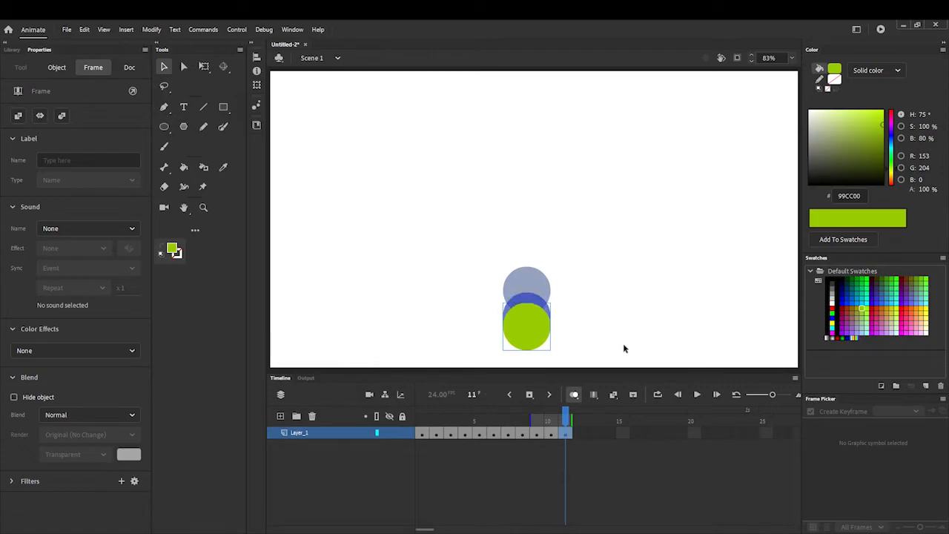
key(Down)
key(Down)
key(Down)
key(Down)
key(Down)
key(Down)
key(Down)
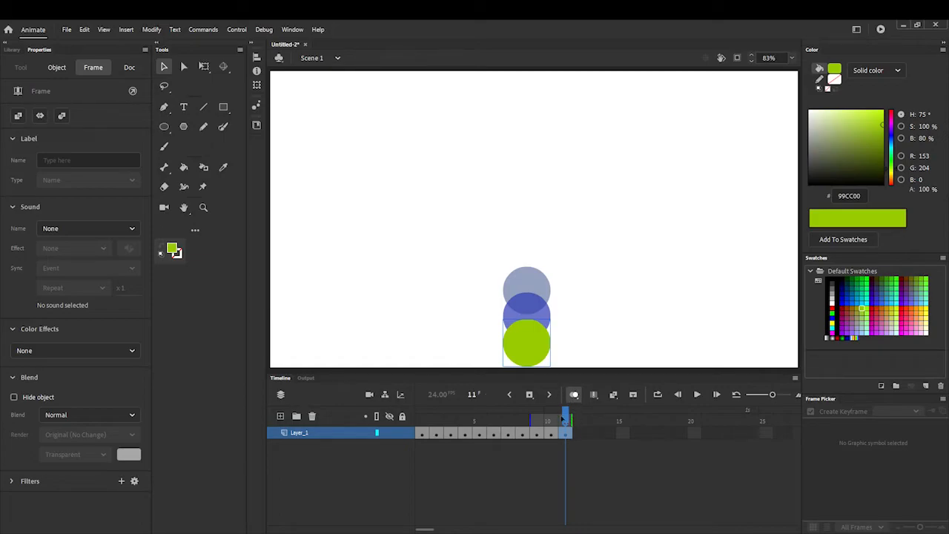
Step: Insert a keyframe at frame 12 and move the ball straight down until it extends slightly beyond the stage's lower edge
click(530, 394)
key(Down)
key(Down)
key(Down)
key(Down)
key(Down)
key(Down)
key(Down)
key(Down)
key(Down)
key(Down)
key(Down)
key(Down)
key(Down)
key(Down)
key(Down)
key(Down)
key(Down)
key(Down)
key(Down)
key(Down)
key(Down)
key(Down)
key(Down)
key(Down)
key(Down)
key(Down)
key(Down)
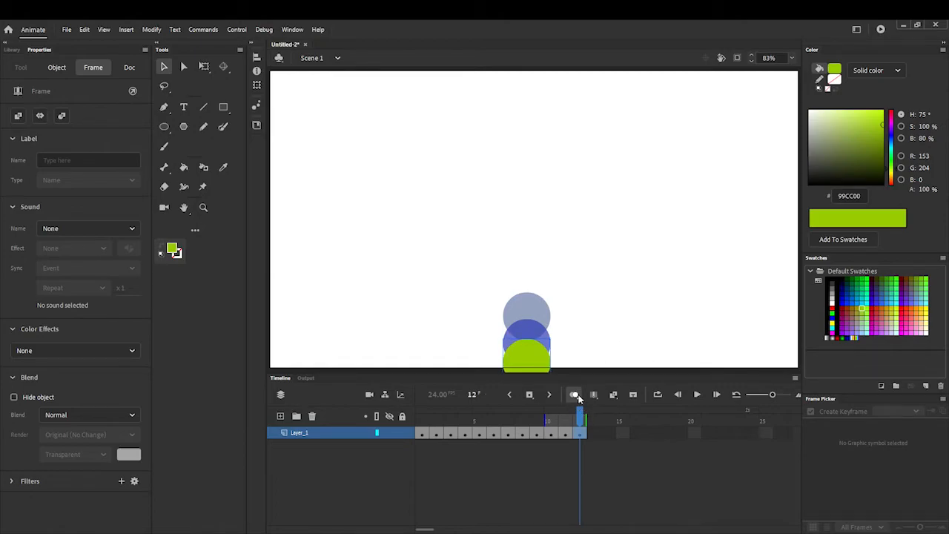
Step: Return the playhead to frame 1 and turn off onion skinning
drag(580, 415, 422, 417)
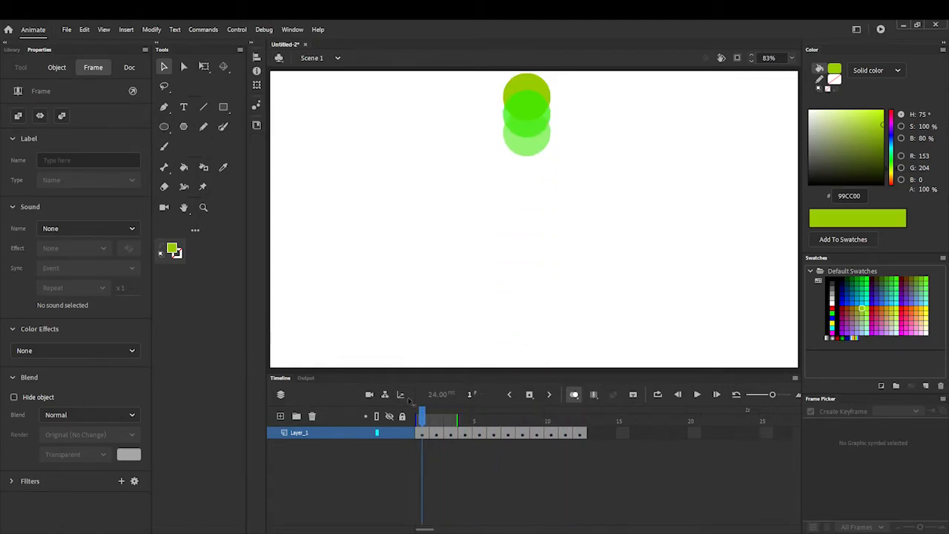
click(574, 394)
mouse_move(424, 415)
mouse_down()
mouse_move(585, 416)
mouse_move(541, 434)
mouse_move(422, 430)
mouse_up()
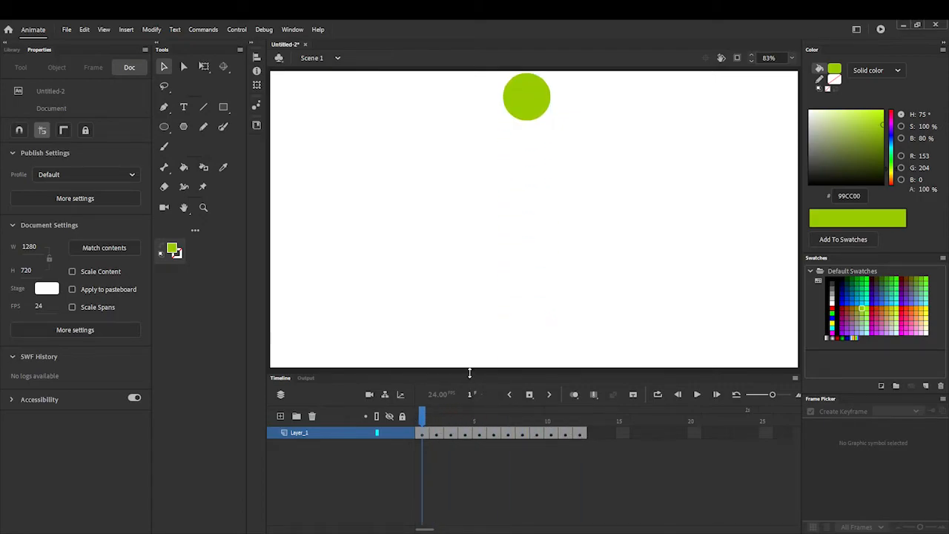
mouse_move(423, 418)
mouse_down()
mouse_move(551, 418)
mouse_move(583, 434)
mouse_move(422, 433)
mouse_move(582, 431)
mouse_move(450, 418)
mouse_move(581, 417)
mouse_move(421, 417)
mouse_up()
Step: Select frames 1 to 12 of Layer_1 and copy them
click(424, 435)
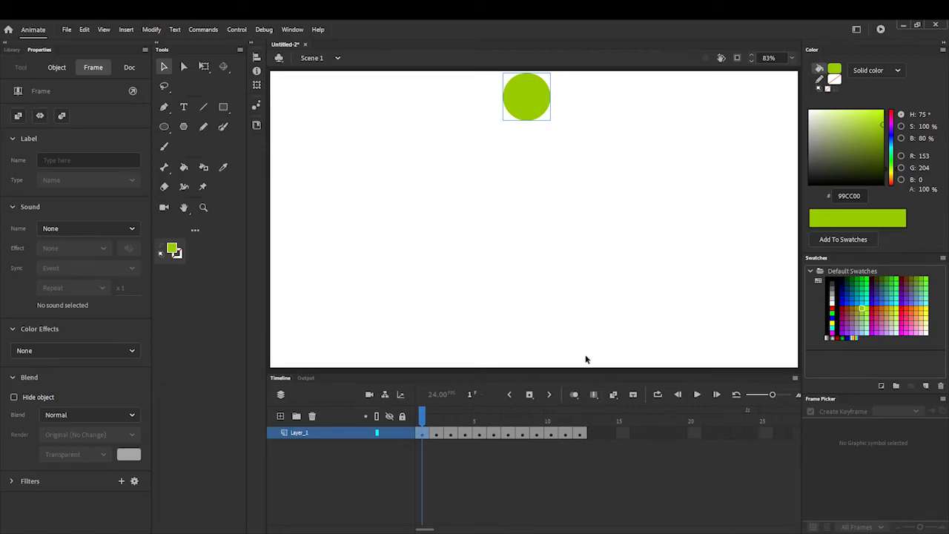
click(580, 433)
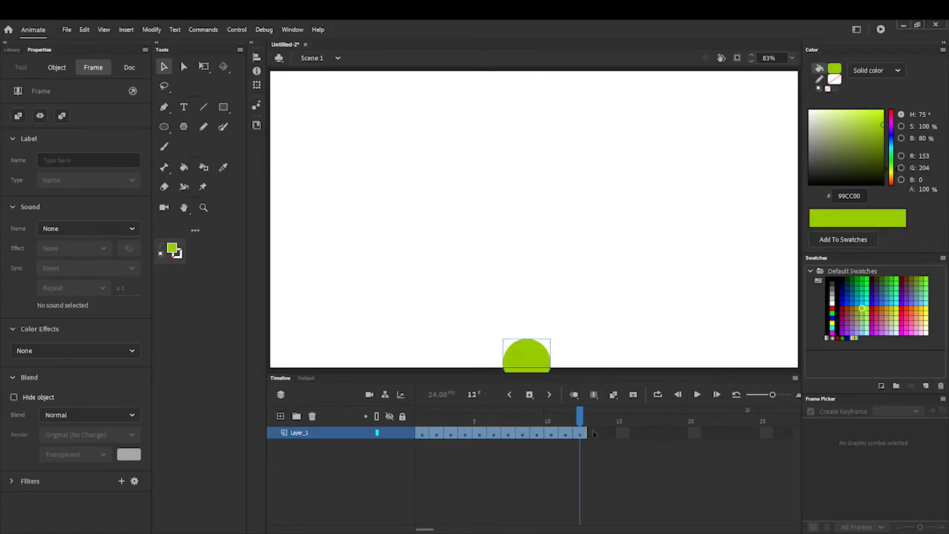
right_click(581, 435)
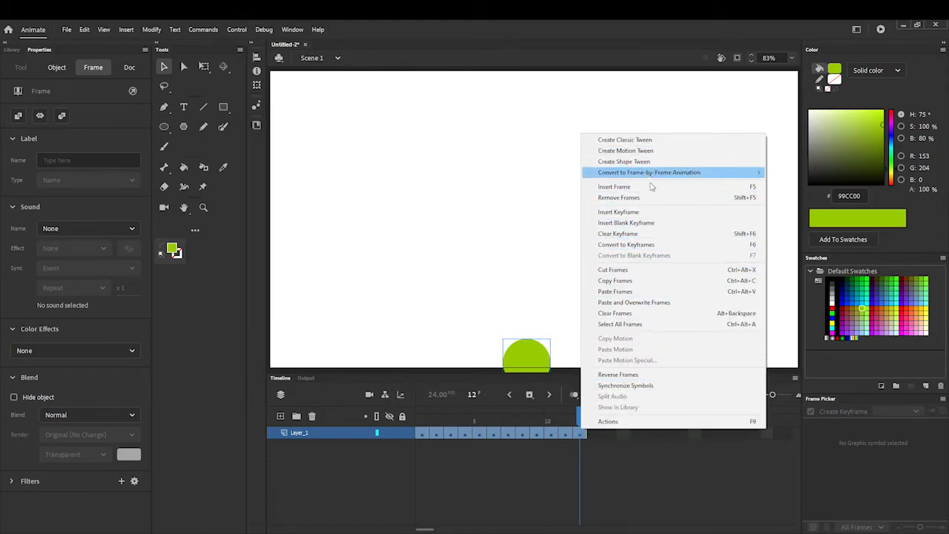
click(646, 282)
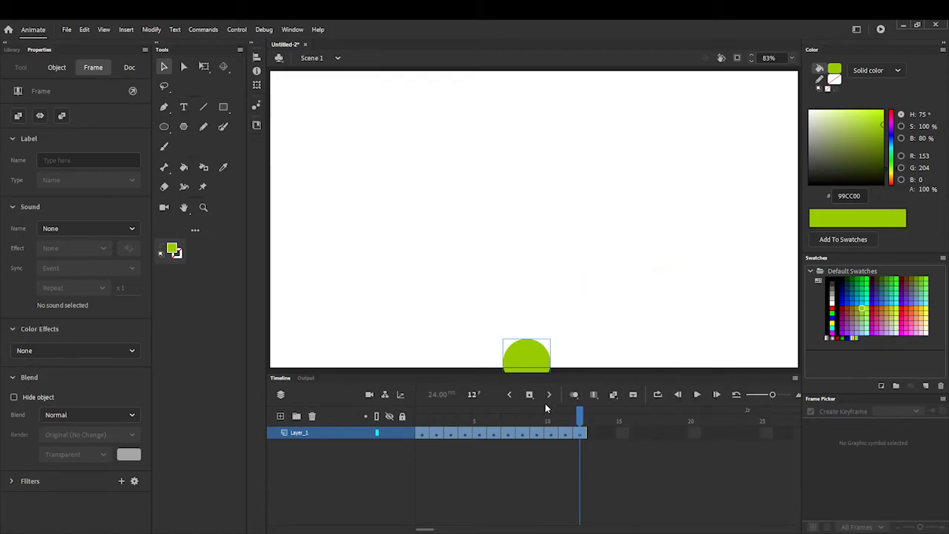
Step: Paste the copied frames into Layer_1 starting at frame 13
click(597, 433)
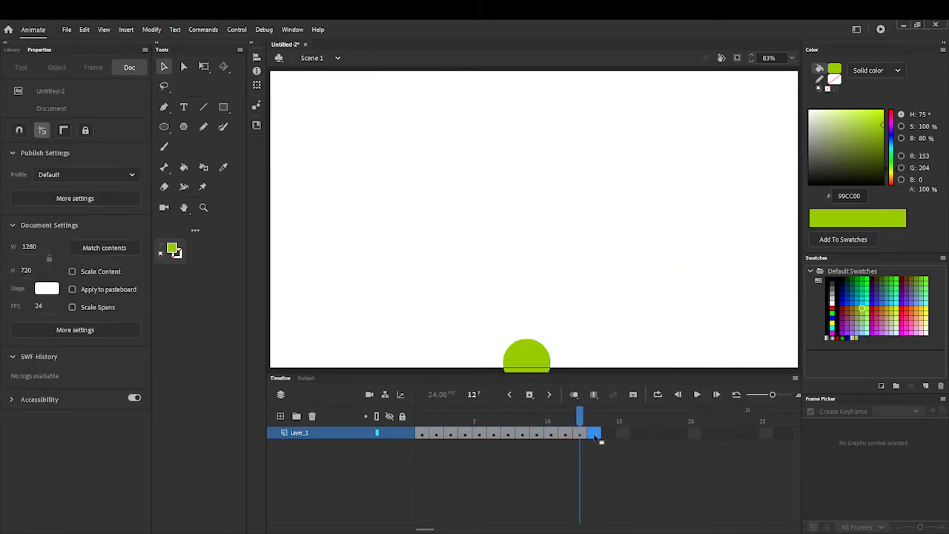
right_click(598, 435)
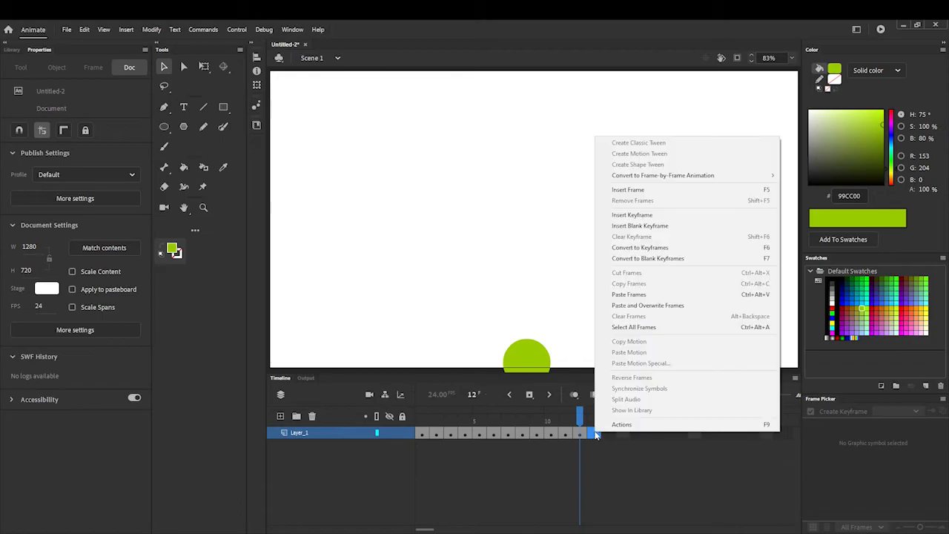
click(676, 298)
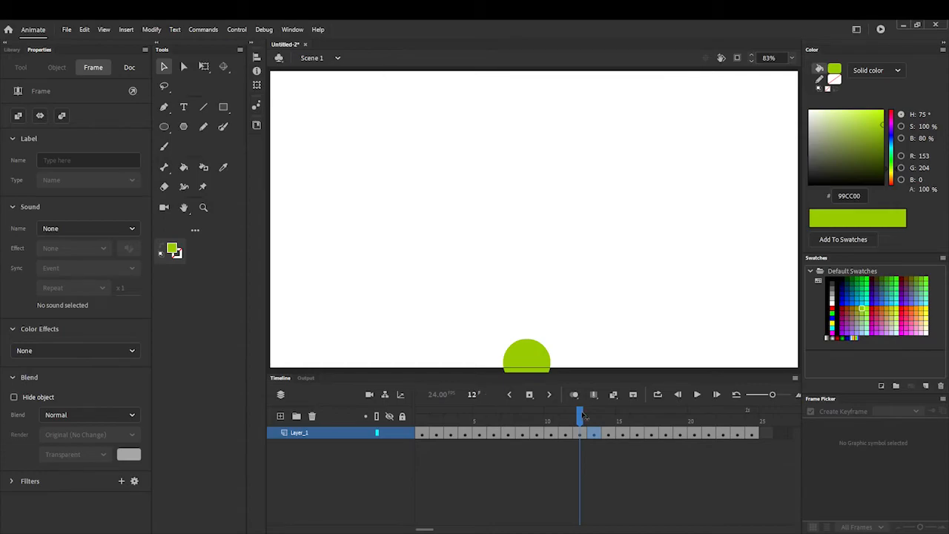
Step: Select the pasted frames 13 to 24 and reverse their order
drag(583, 417, 593, 438)
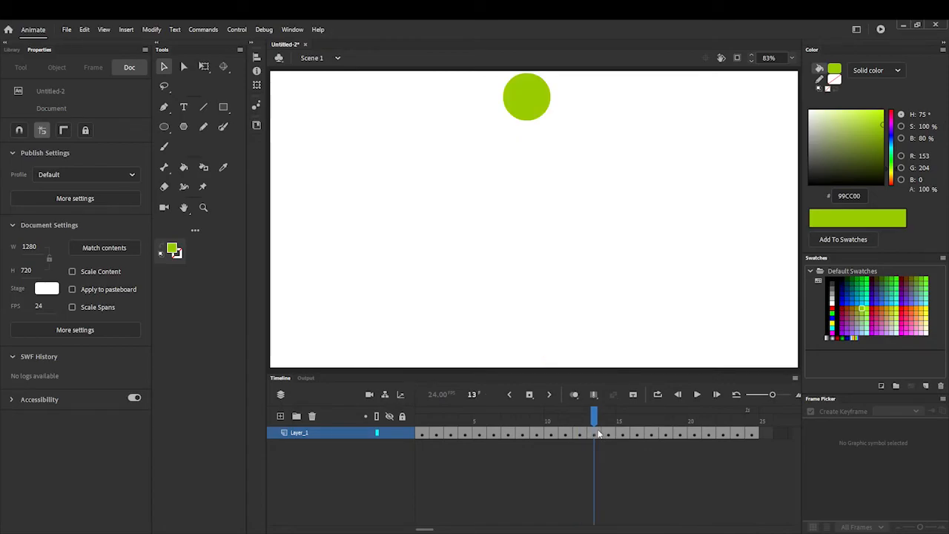
click(600, 433)
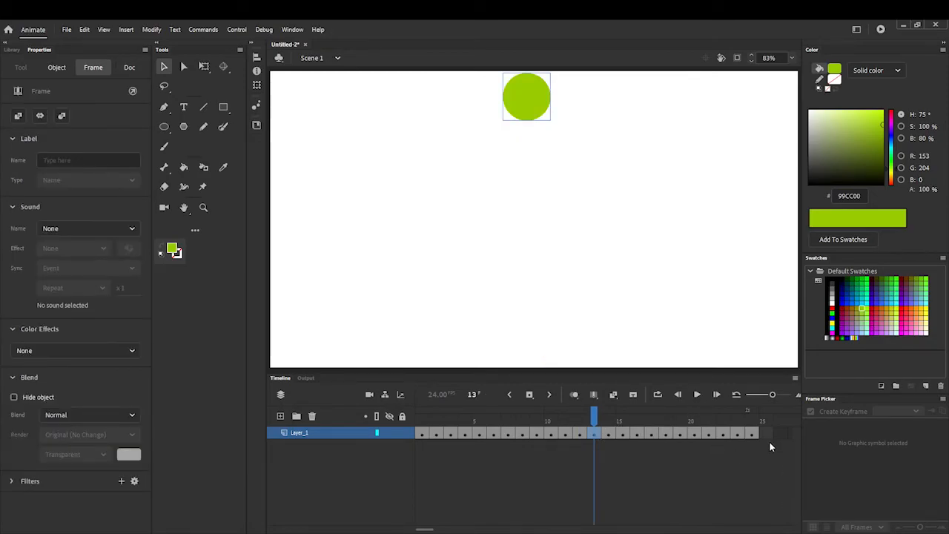
mouse_move(595, 414)
mouse_down()
mouse_move(606, 415)
mouse_move(596, 414)
mouse_up()
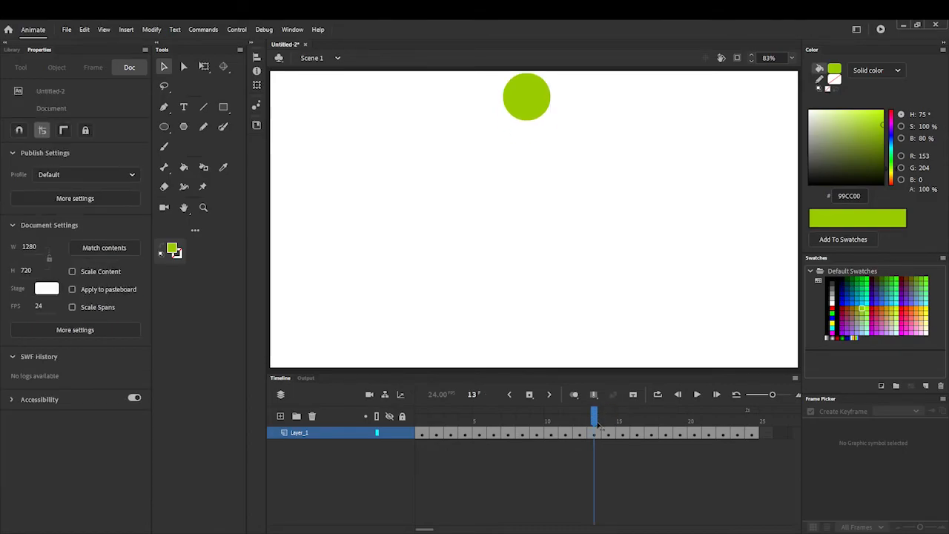
click(598, 435)
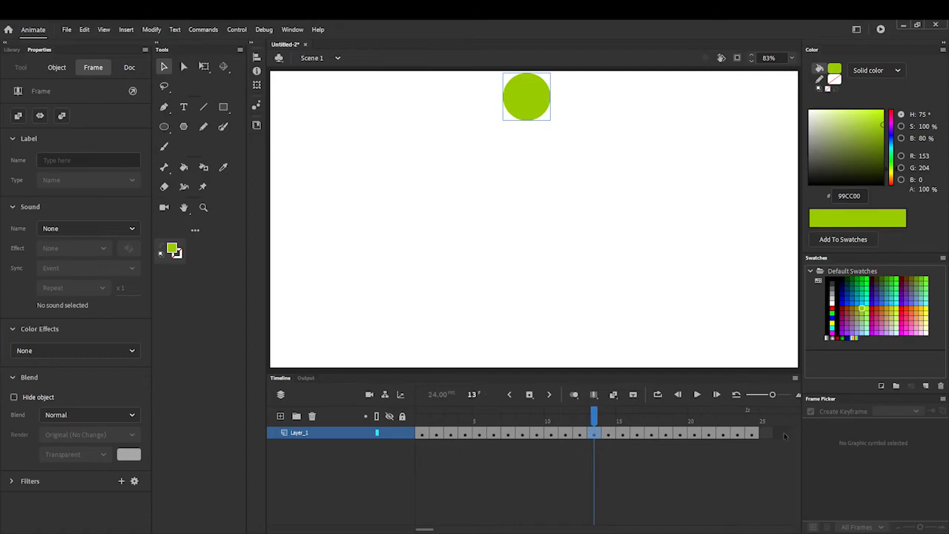
shift+click(753, 435)
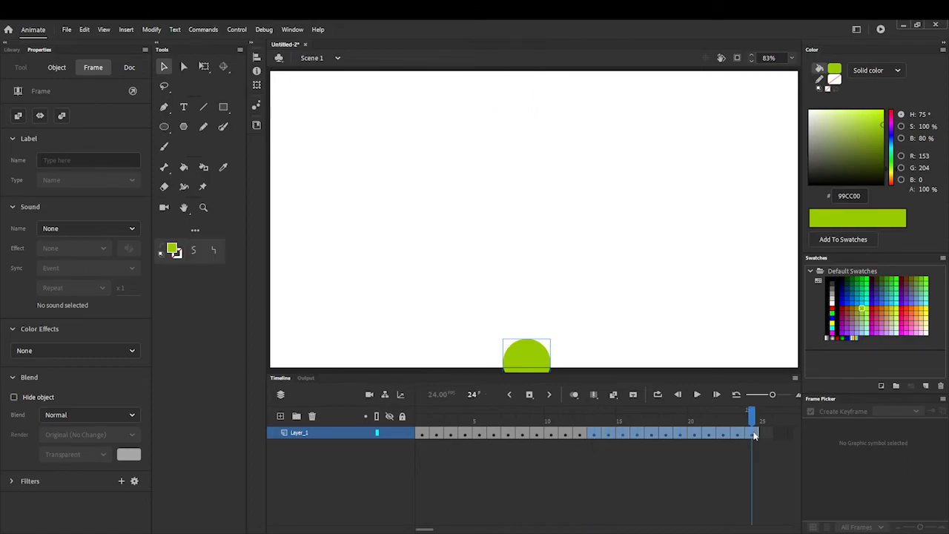
right_click(709, 436)
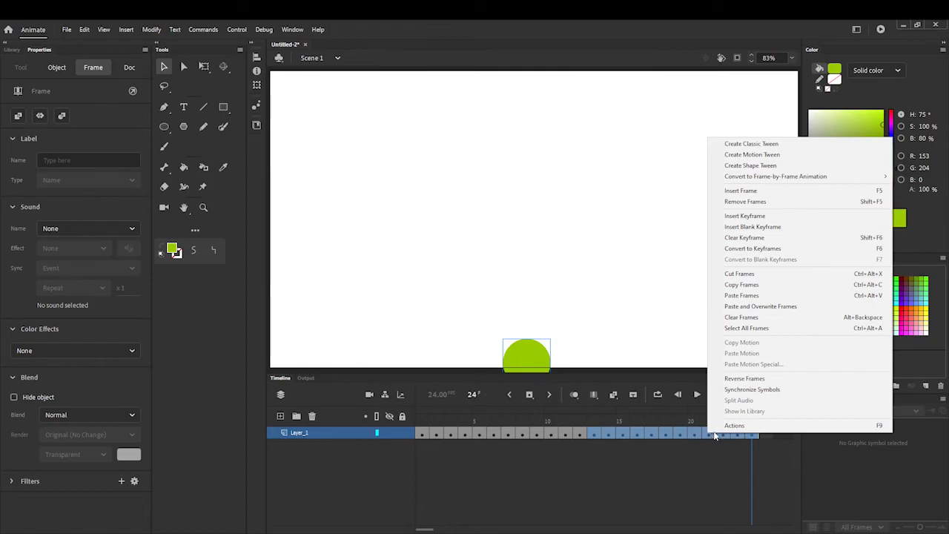
click(744, 379)
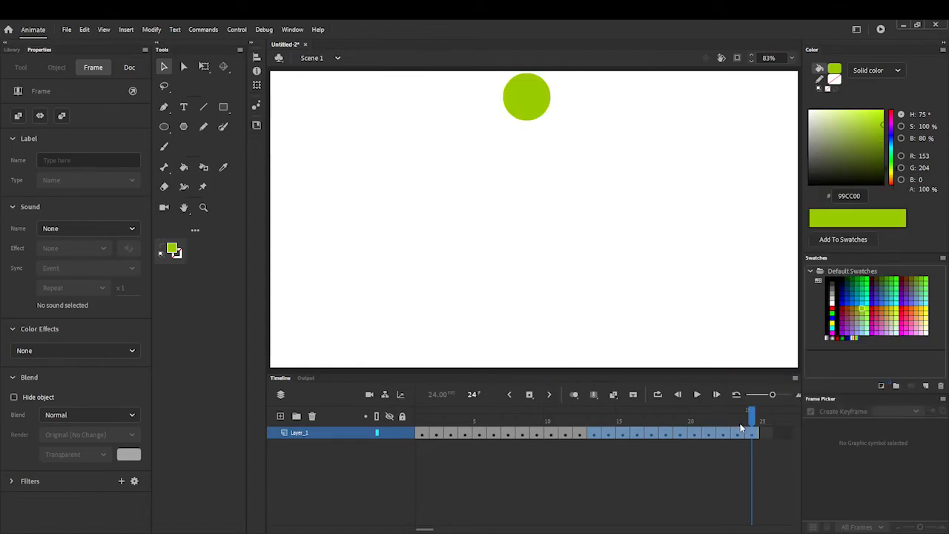
Step: Return the playhead to frame 1 and play the animation with Test Movie
drag(751, 415, 422, 415)
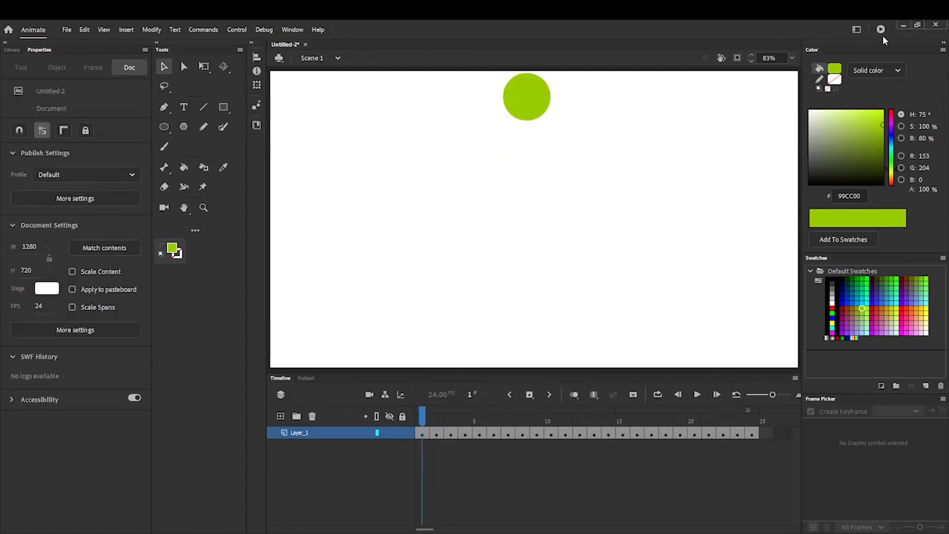
drag(426, 415, 401, 395)
click(881, 30)
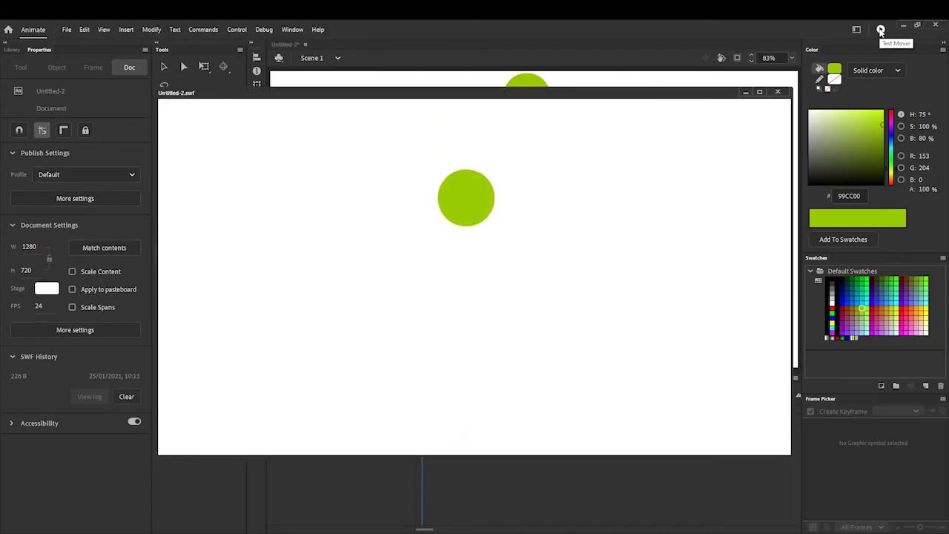